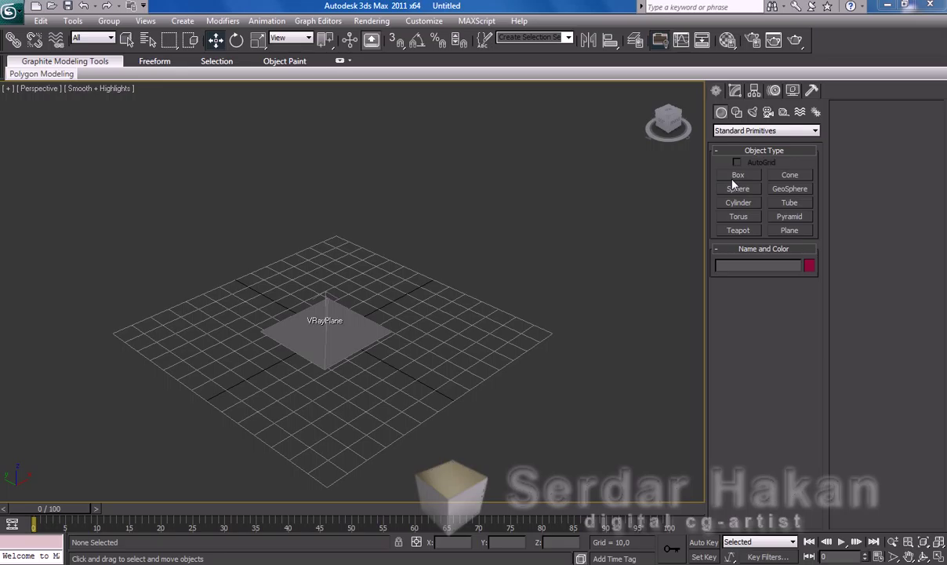
- Draw a box about 128 x 89 x 24 over the VRayPlane, then maximize the Perspective view
left_click(738, 175)
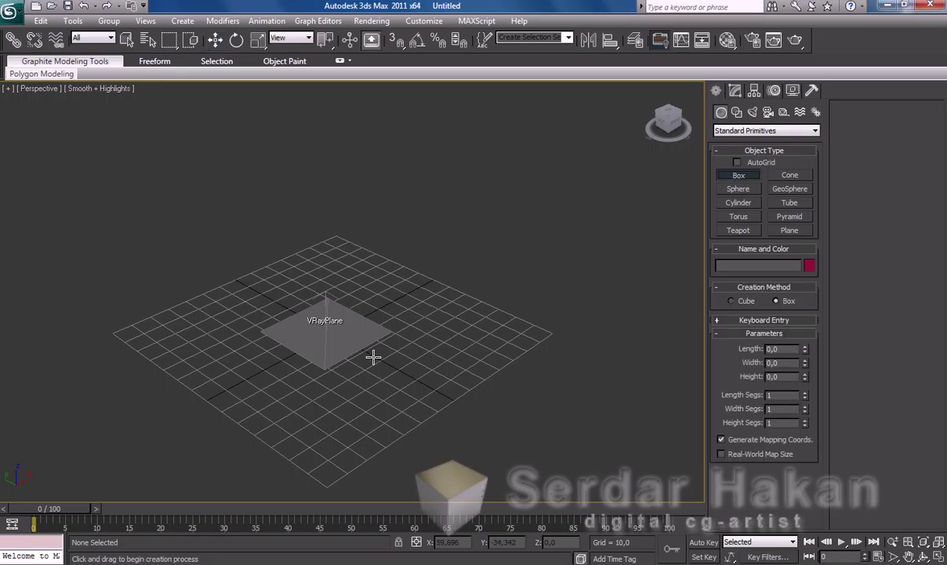
key("alt+w")
left_click_drag(116, 149, 229, 227)
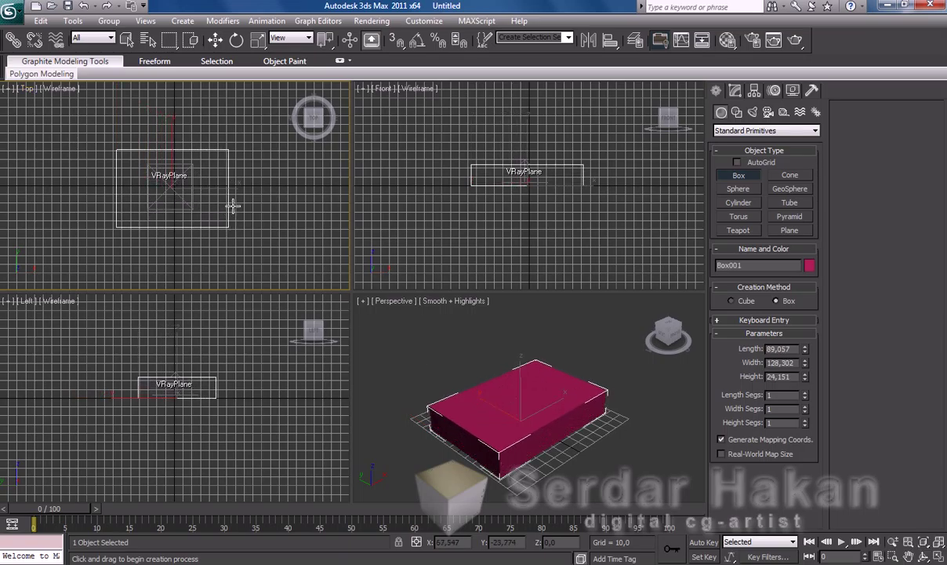
left_click(232, 206)
right_click(625, 440)
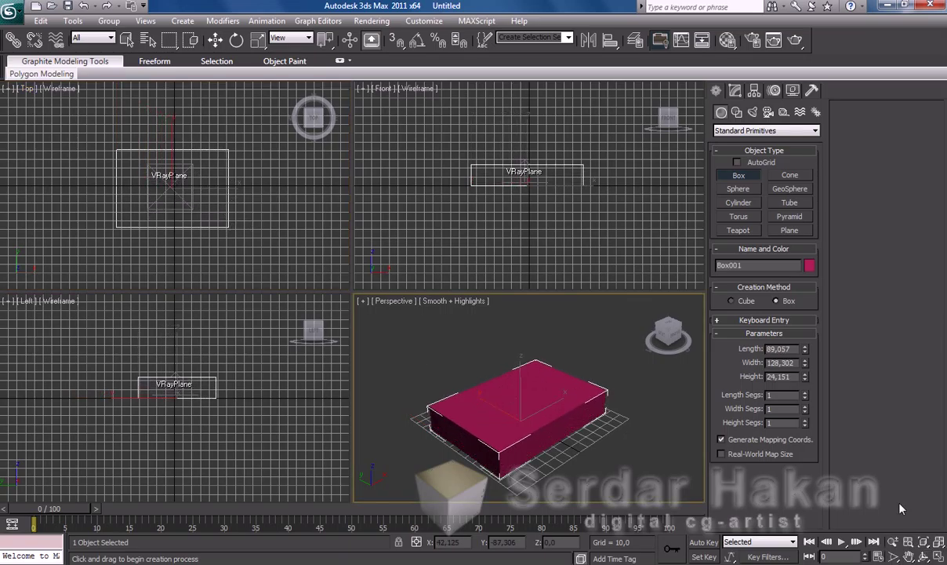
left_click(939, 556)
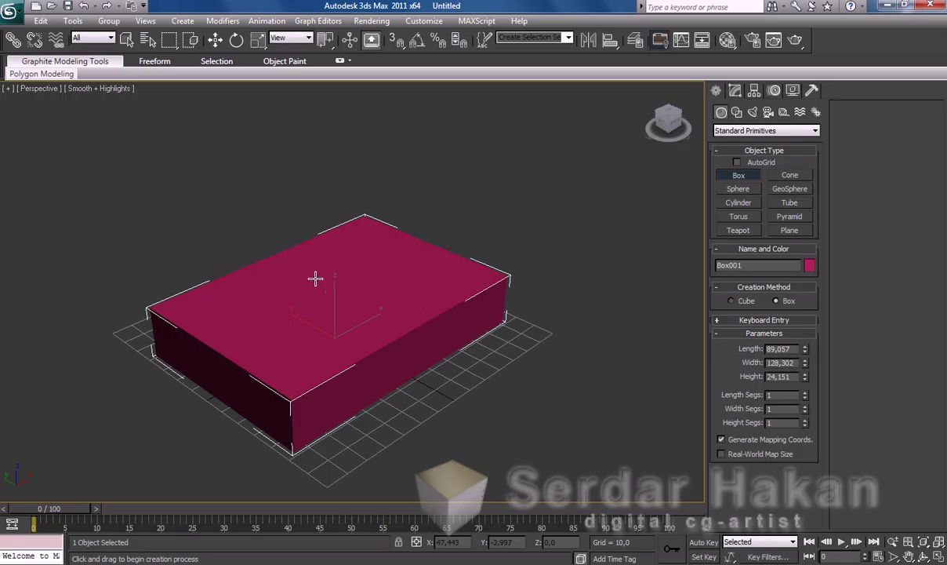
- Convert Box001 to an Editable Poly through the right-click quad menu
key("w")
right_click(362, 329)
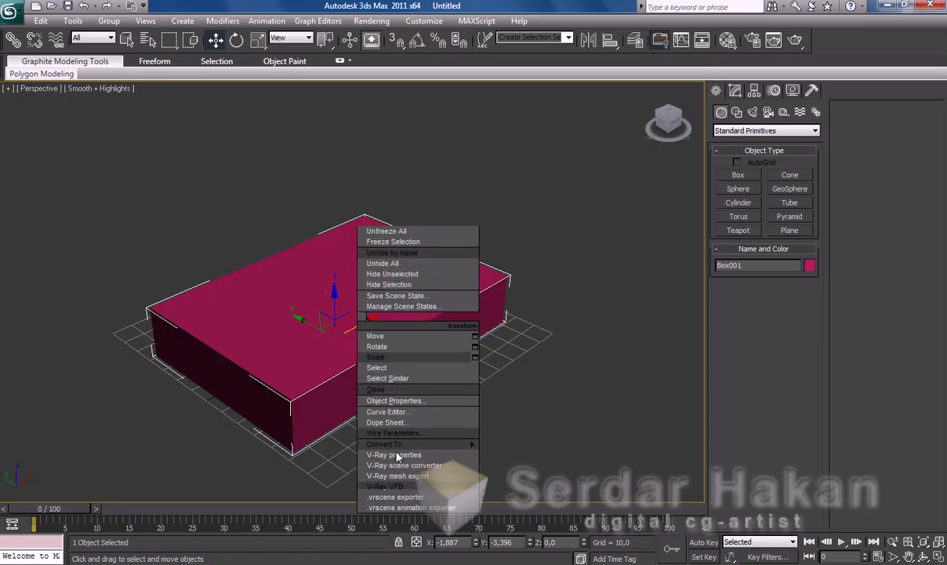
mouse_move(392, 444)
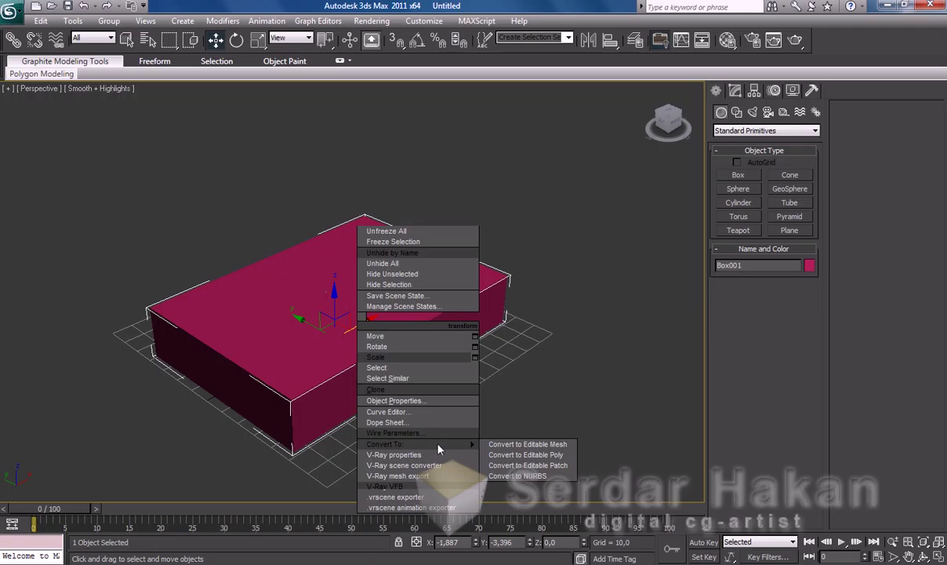
left_click(525, 456)
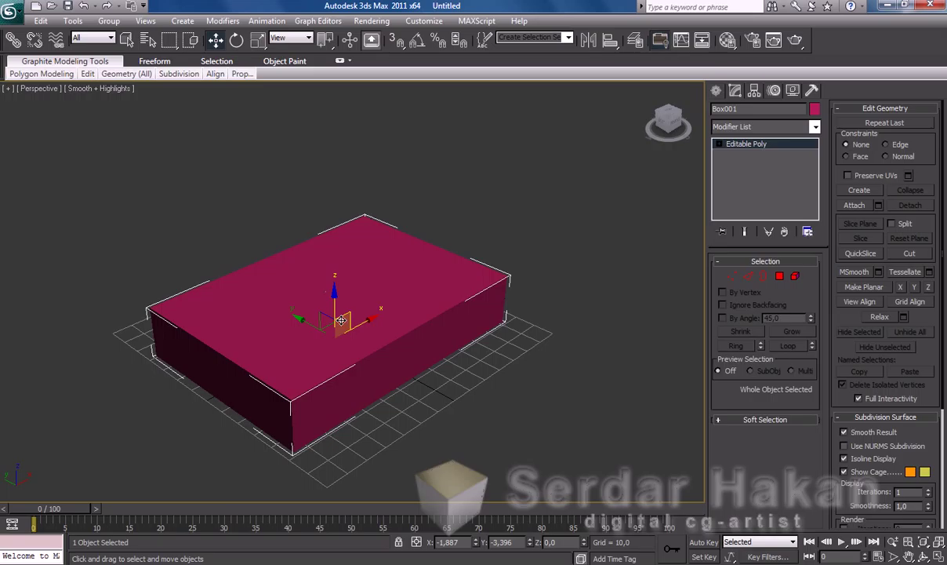
- Turn on Edged Faces (F4) and zoom the Perspective view out from the box
key("F4")
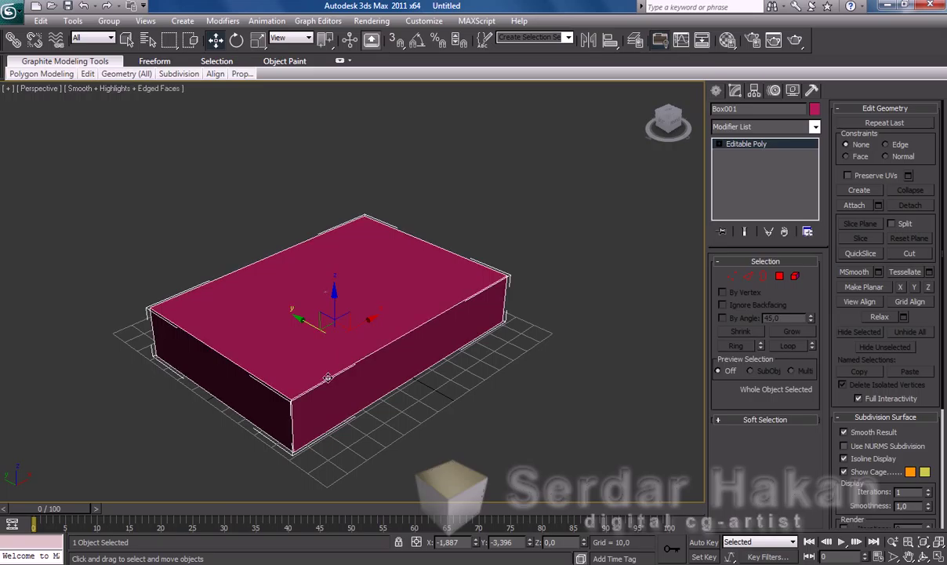
scroll(353, 379, "up", 3)
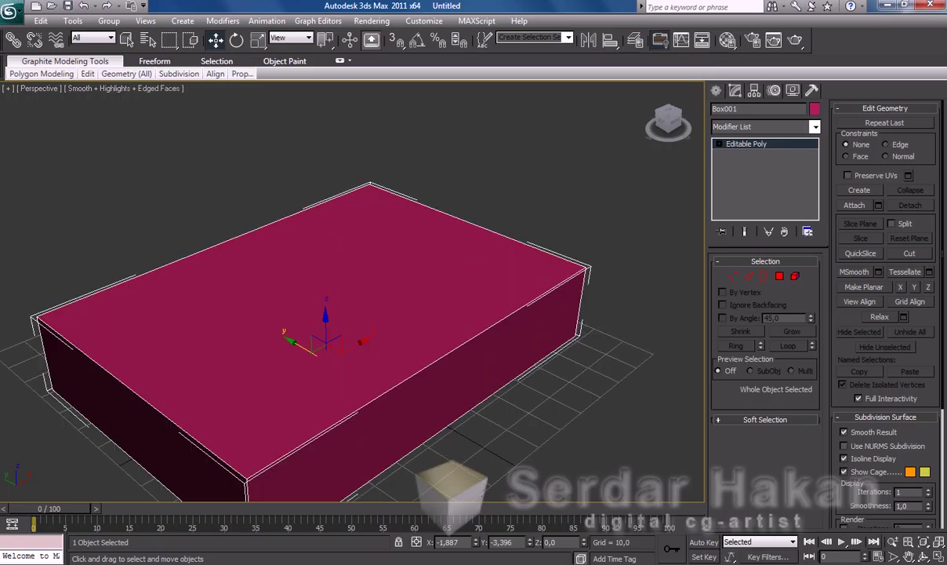
left_click(892, 542)
mouse_move(329, 254)
left_mouse_down()
mouse_move(289, 328)
mouse_move(352, 302)
mouse_move(391, 325)
mouse_move(397, 315)
left_mouse_up()
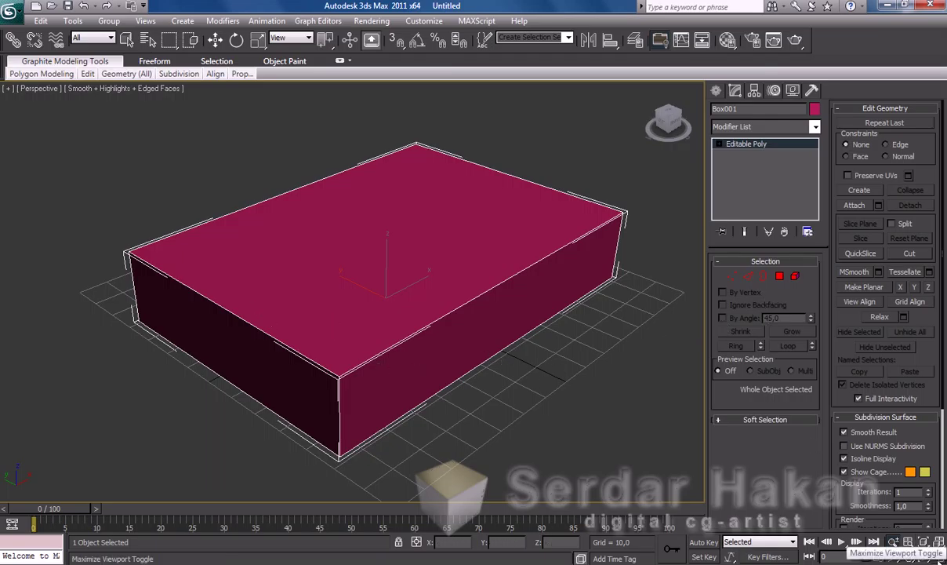
- Maximize the Front view and hide its home grid
key("alt+w")
left_click(521, 211)
left_click(938, 557)
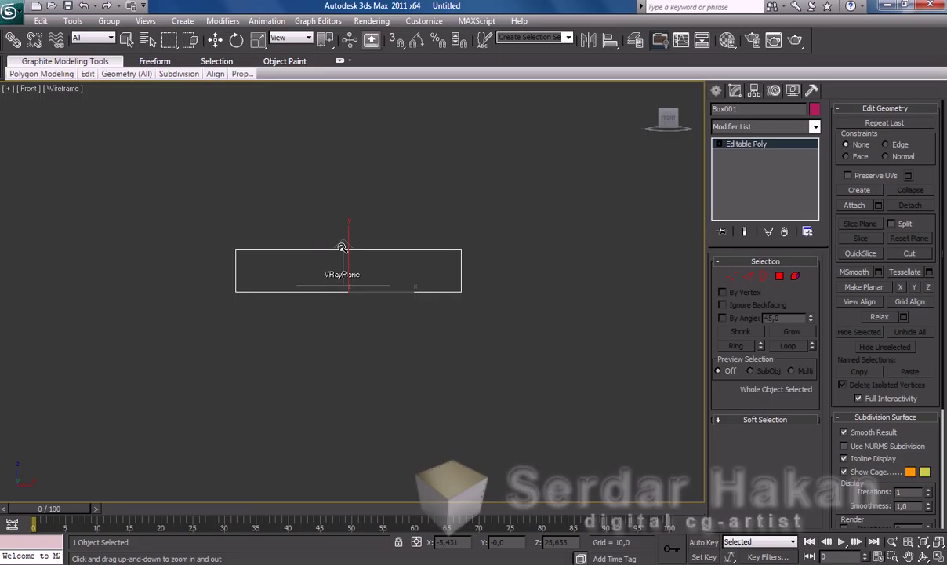
key("g")
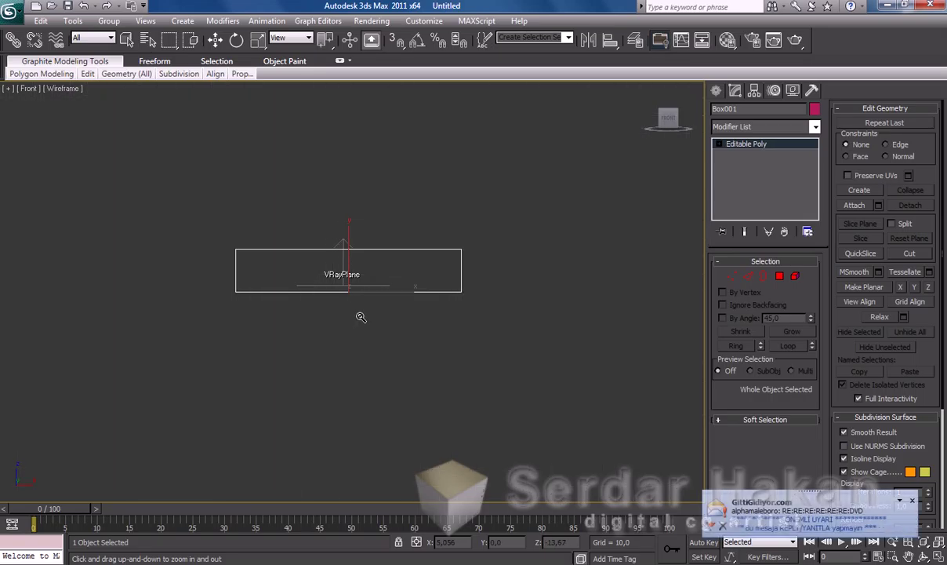
left_click(350, 41)
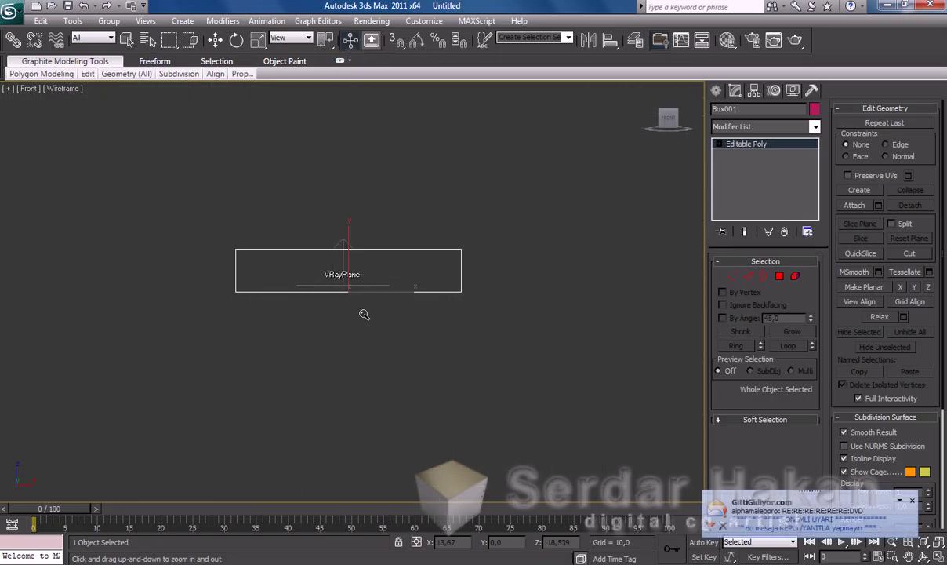
- At Vertex level, lower the box's four top vertices to make it thinner
left_click(733, 278)
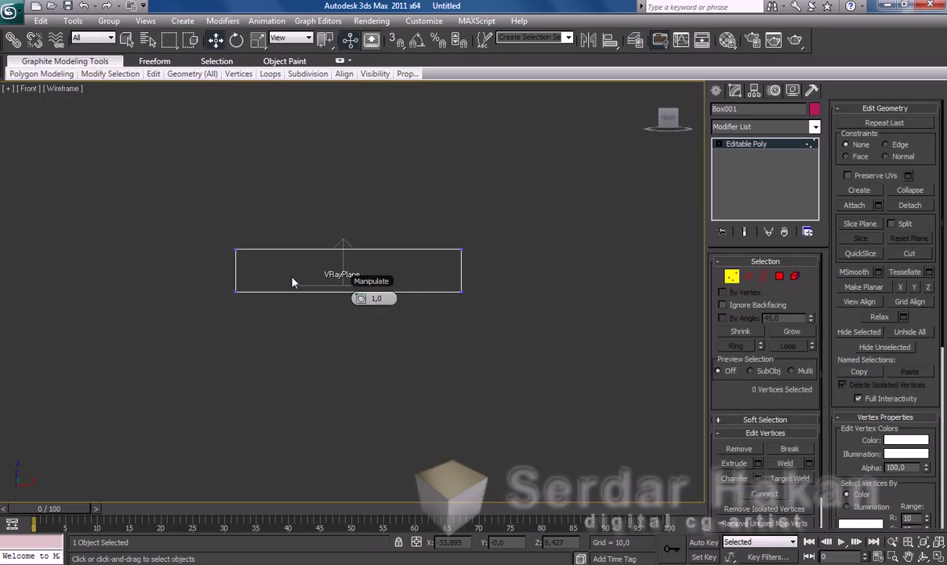
left_click(894, 541)
left_click_drag(355, 354, 342, 304)
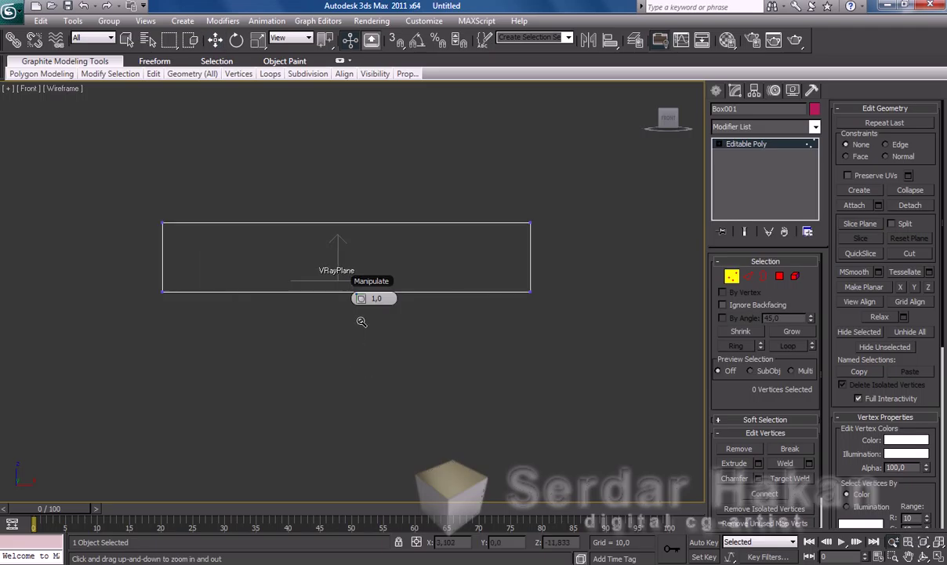
right_click(124, 208)
left_click_drag(133, 191, 609, 236)
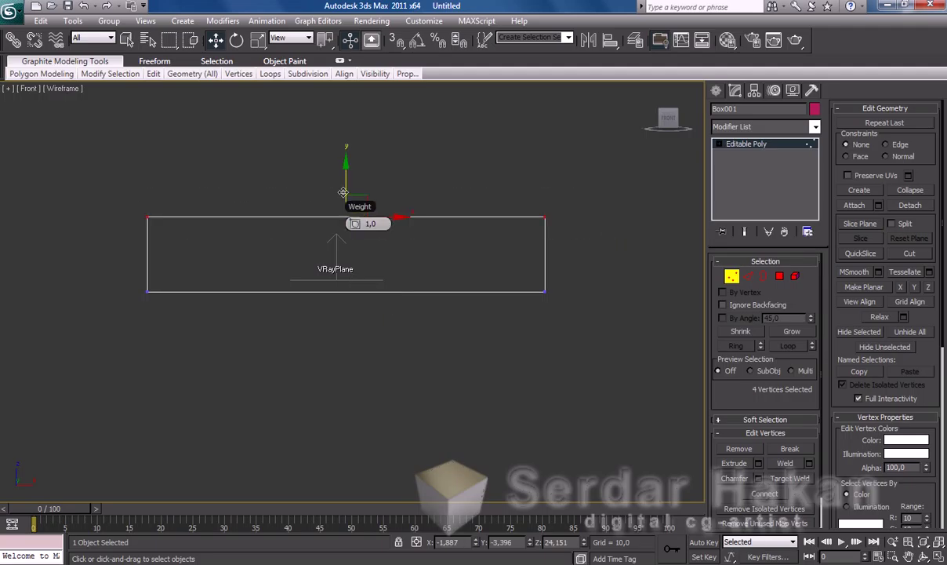
left_click_drag(346, 174, 346, 225)
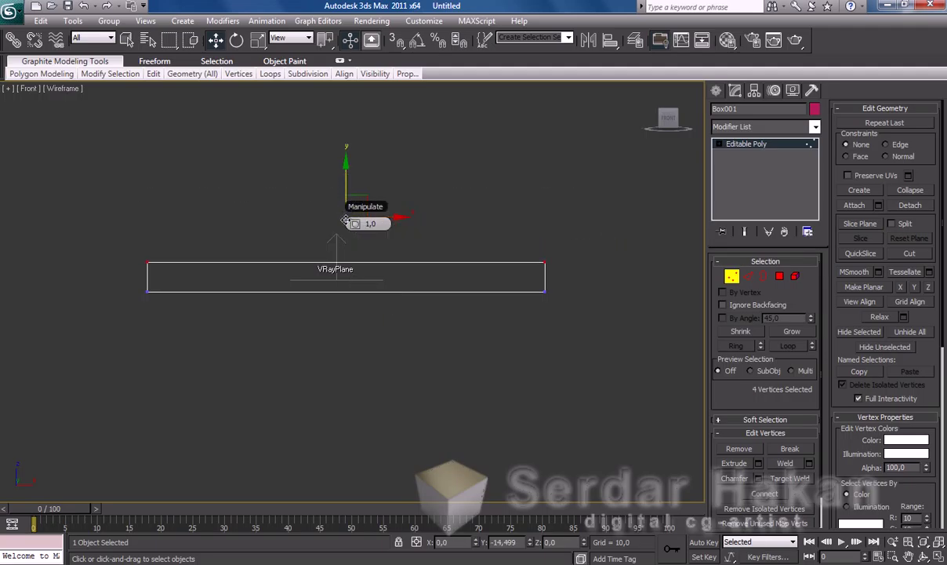
left_click(731, 276)
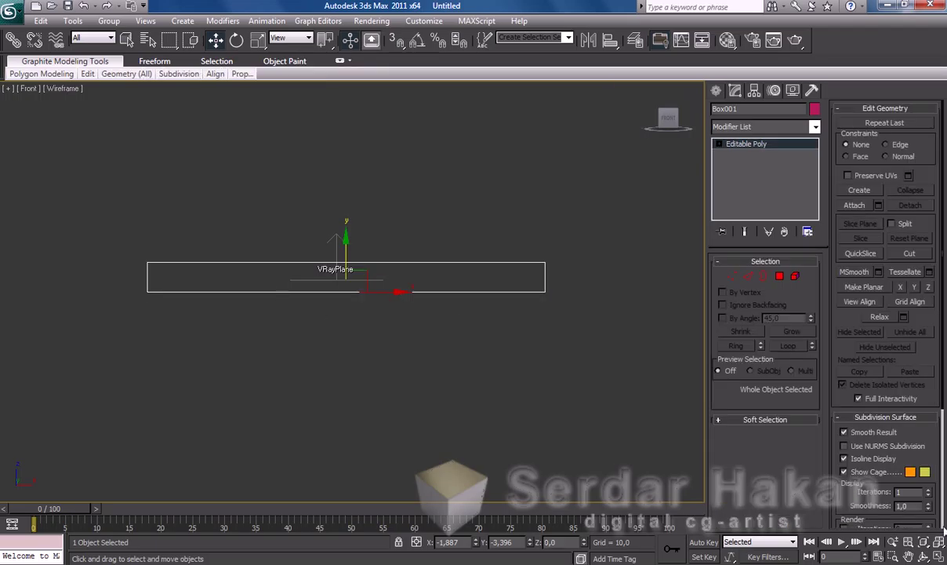
- Maximize and recentre the Perspective view on the box, then switch to Edge level
key("alt+w")
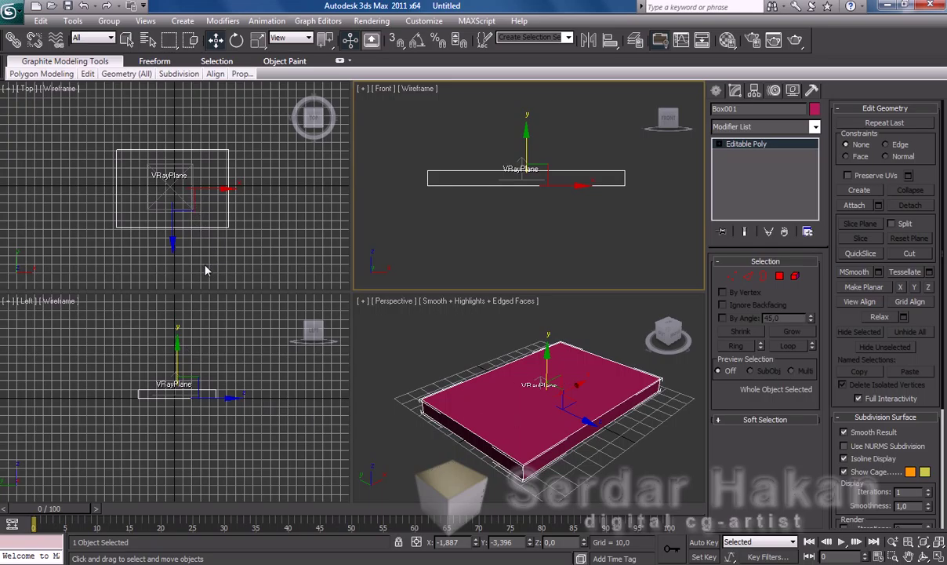
right_click(182, 220)
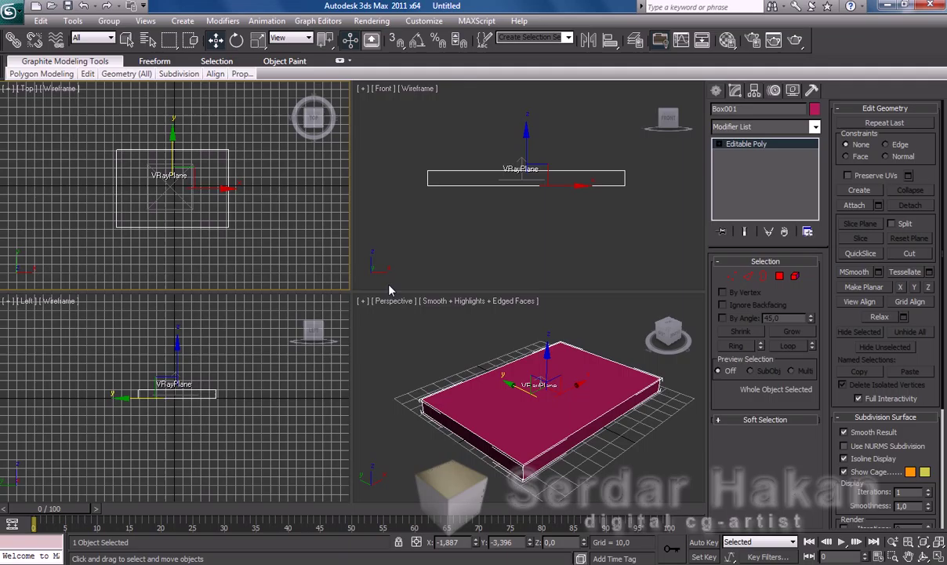
right_click(527, 377)
key("alt+w")
scroll(527, 320, "down", 2)
middle_click_drag(526, 320, 511, 304)
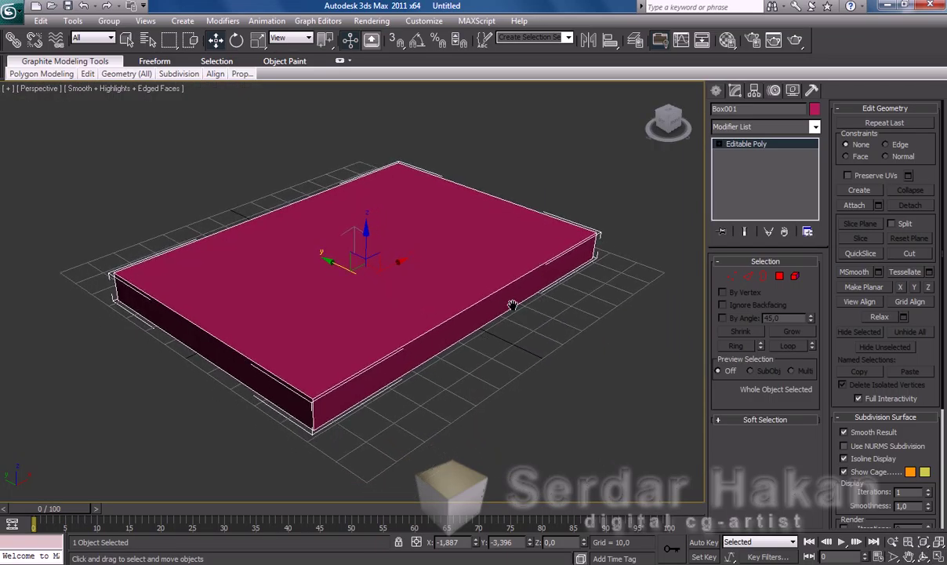
left_click(751, 279)
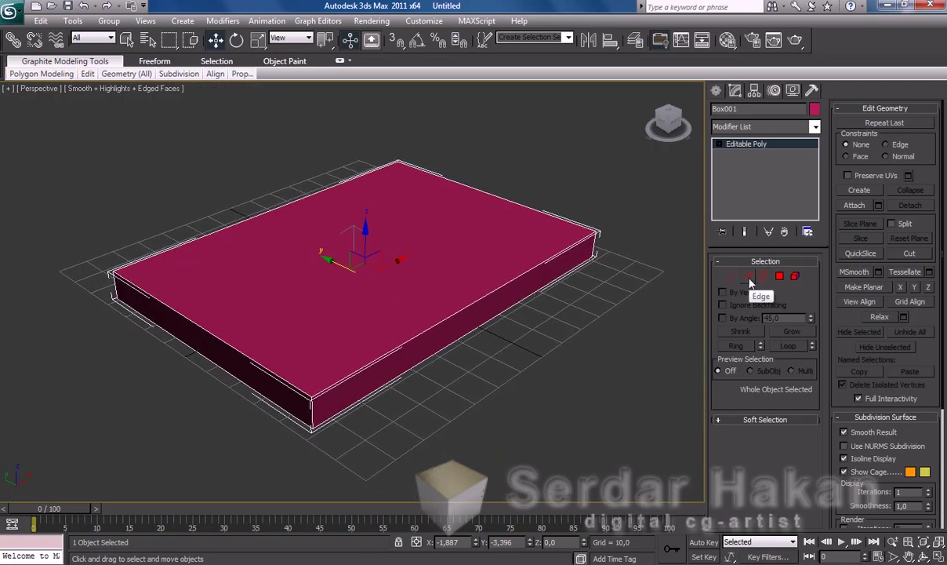
- Select the long top front edge of the box
left_click(486, 295)
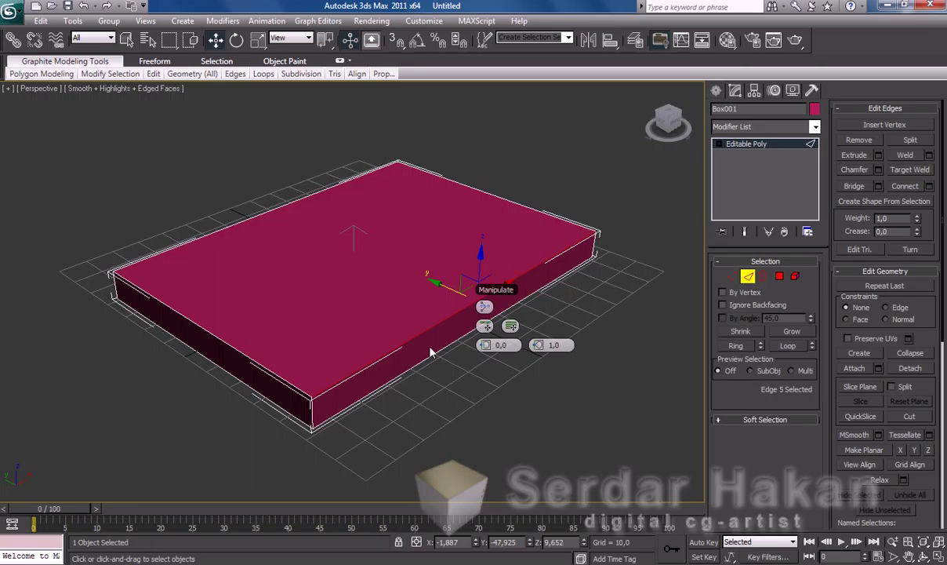
- Try several Ring and single-edge selections on the box, then clear the selection
left_click(737, 346)
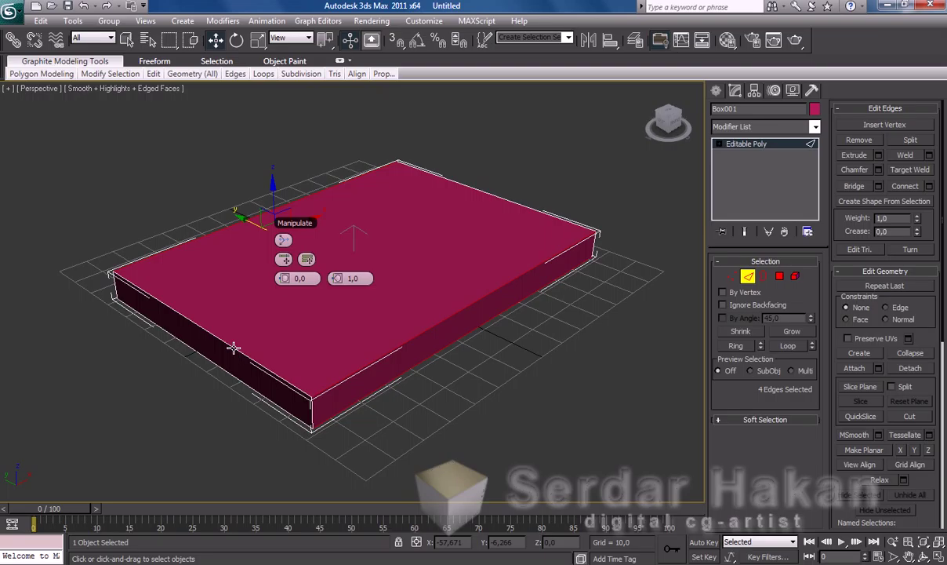
left_click(234, 347, "ctrl")
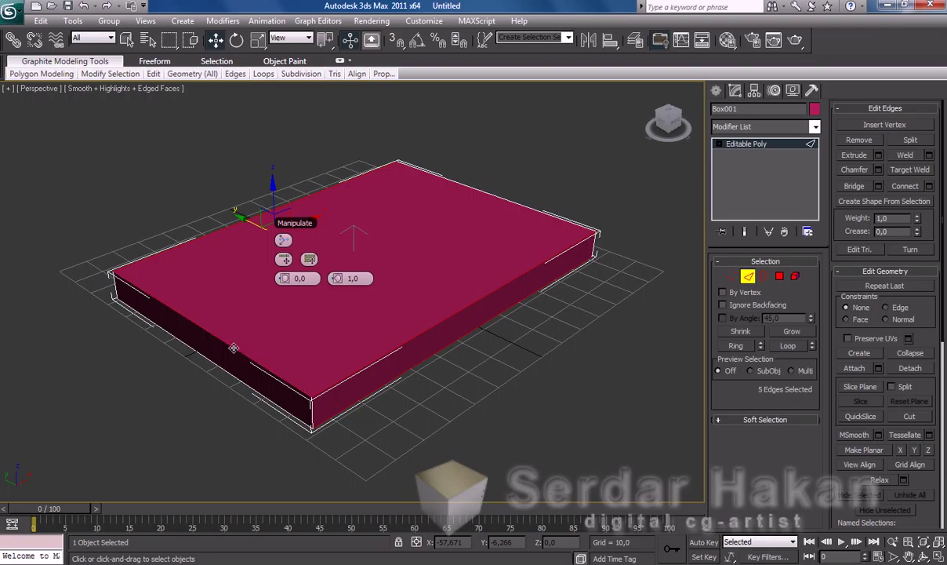
left_click(738, 351)
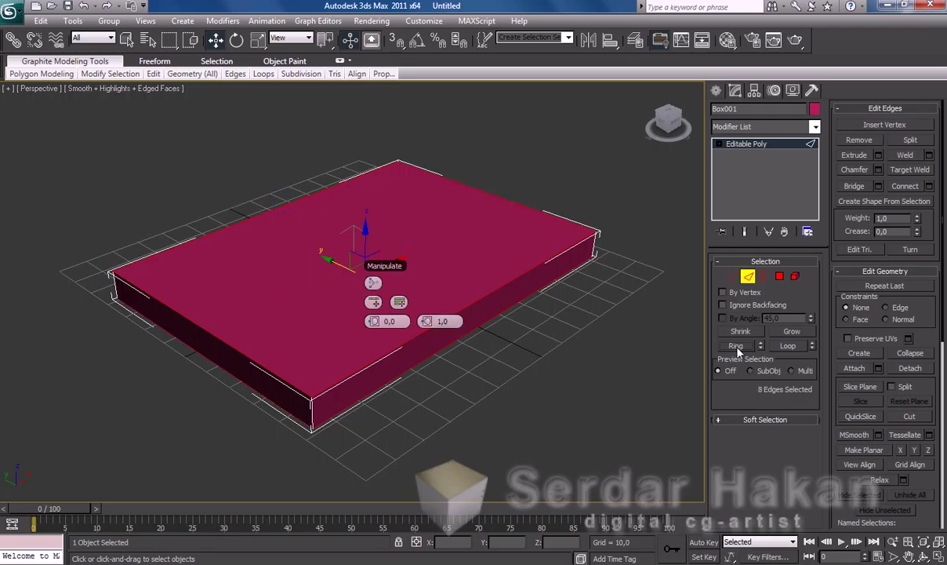
left_click(628, 416)
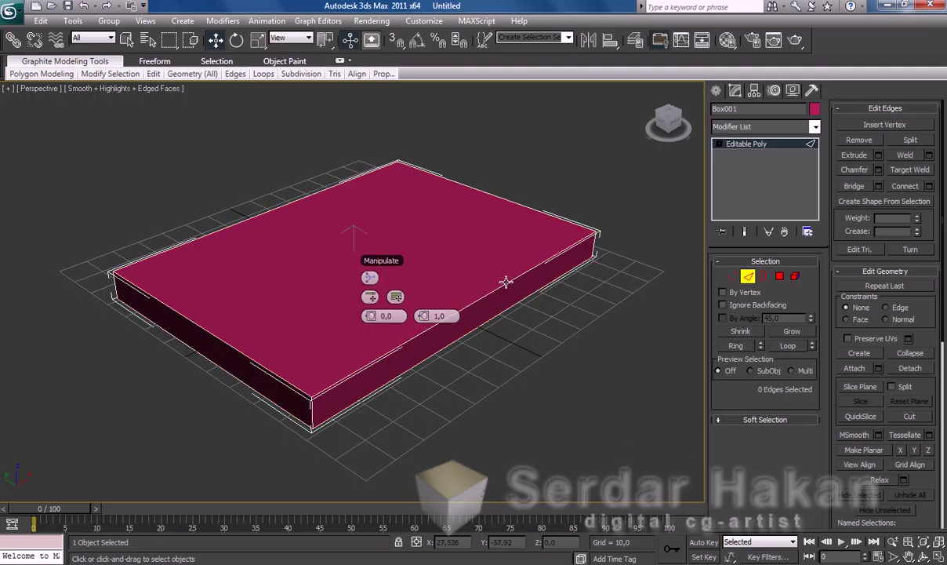
left_click(312, 412)
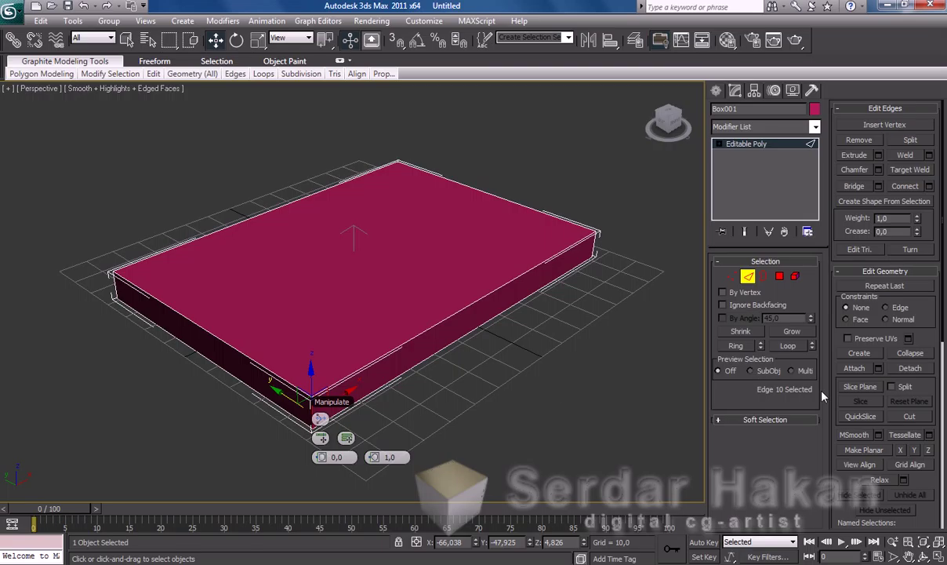
left_click(788, 346)
left_click(515, 418)
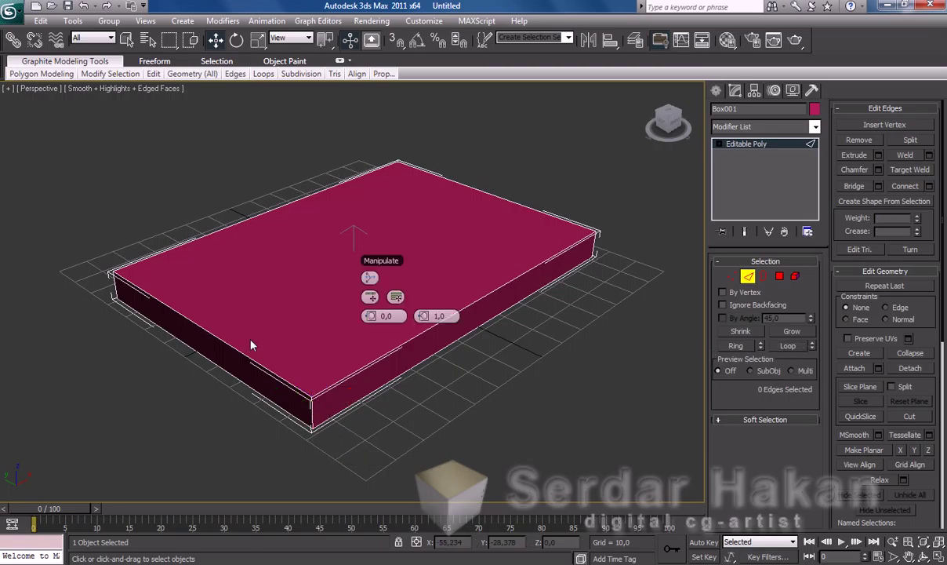
left_click(508, 282)
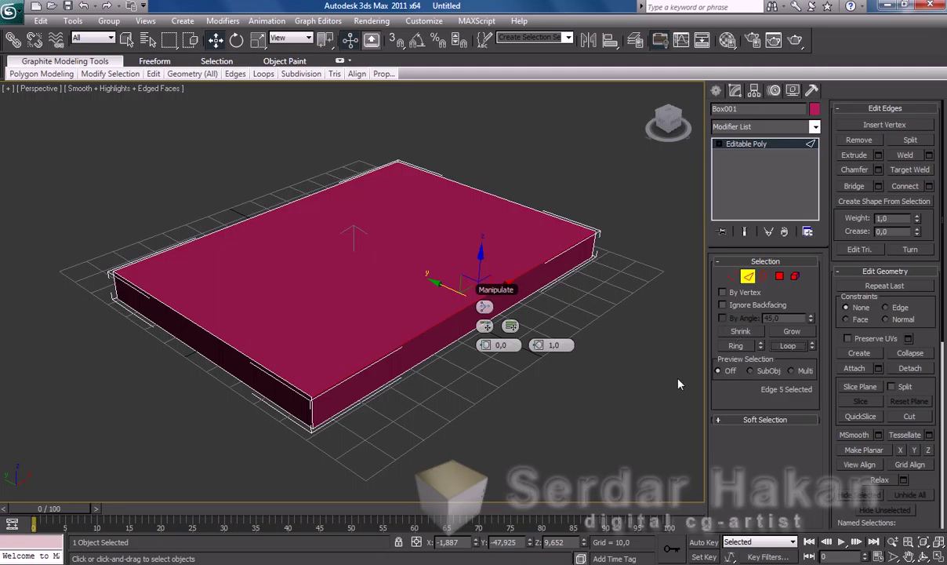
left_click(478, 413)
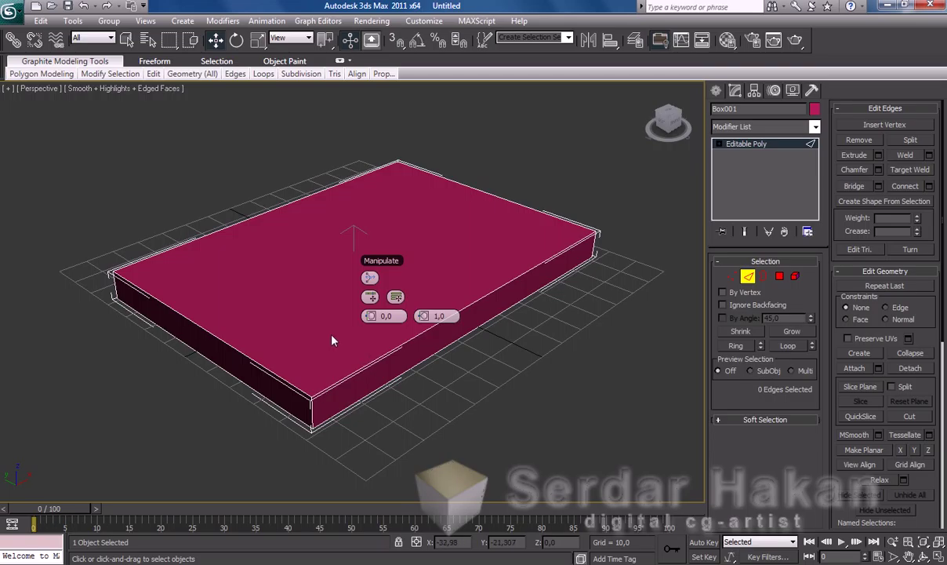
- Orbit the view, reselect the top front edge and expand it to its four-edge ring
middle_click_drag(335, 328, 396, 356, "alt")
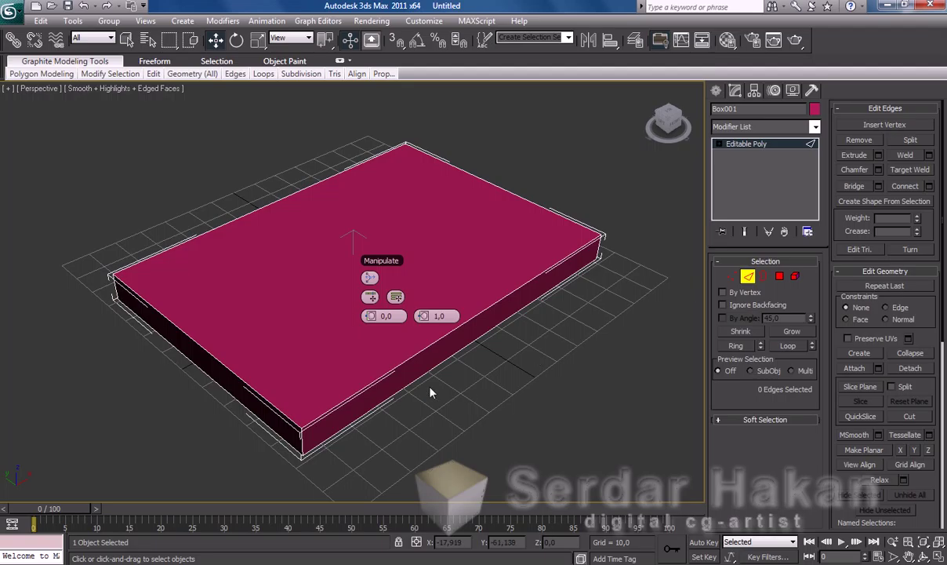
left_click(418, 354)
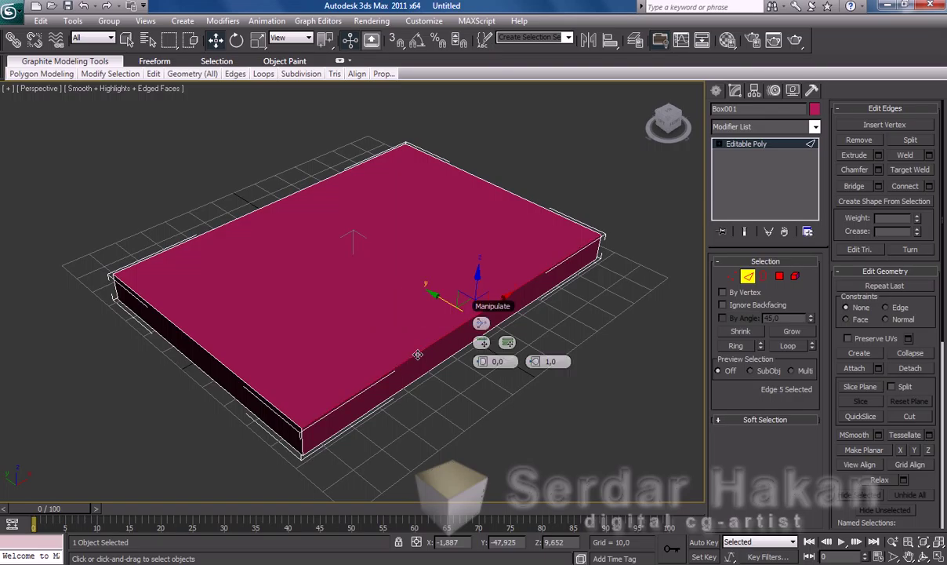
left_click(735, 346)
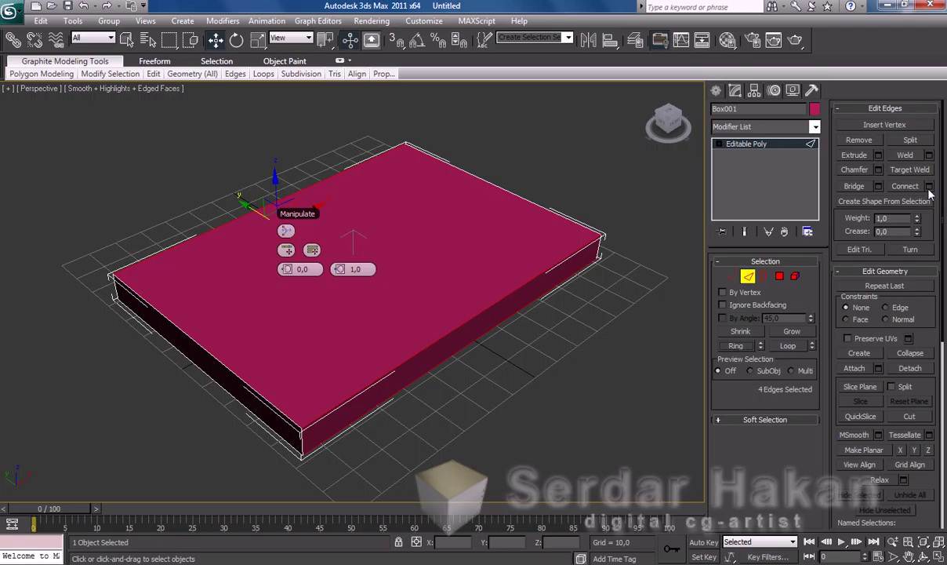
left_click(931, 194)
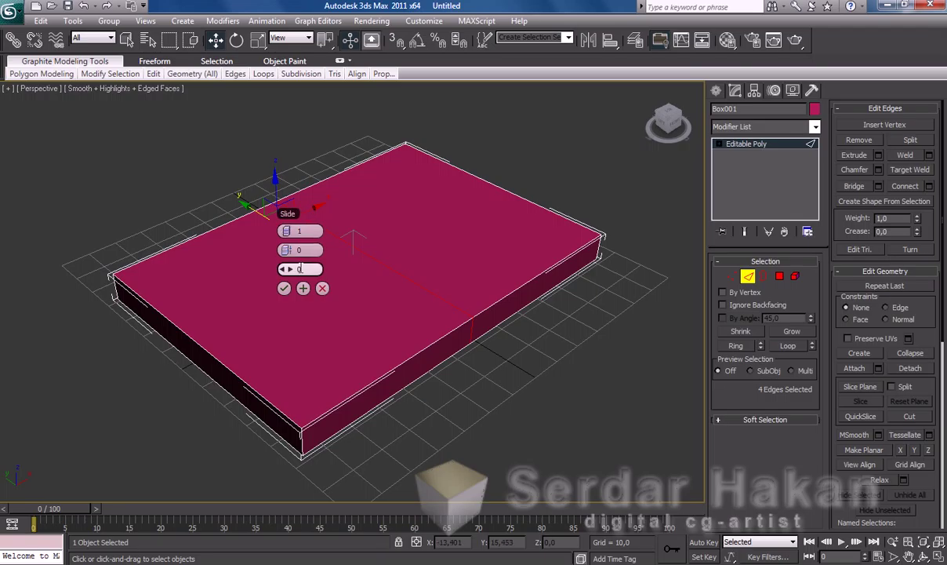
- Set the Connect Edges segment count to 1
left_click(456, 338)
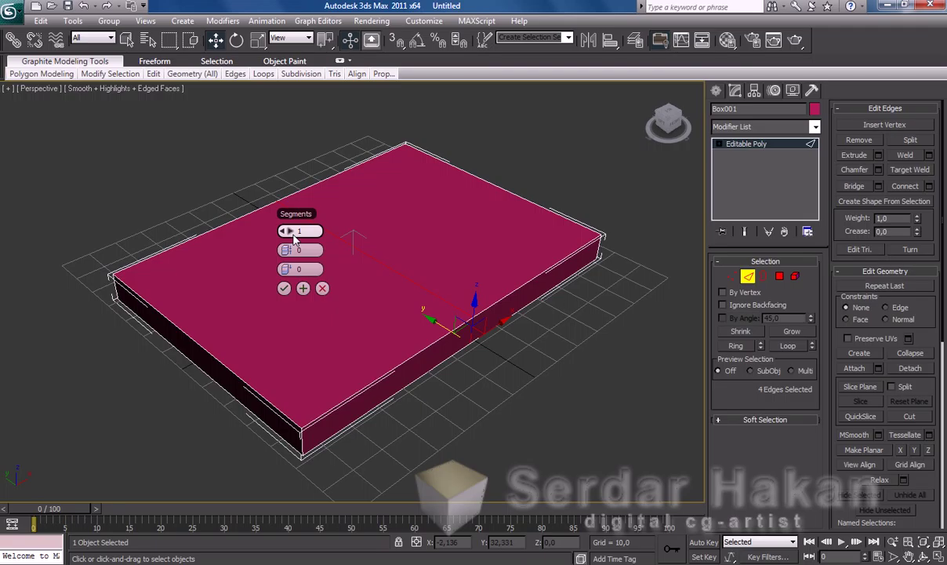
left_click(290, 231)
left_click(294, 232)
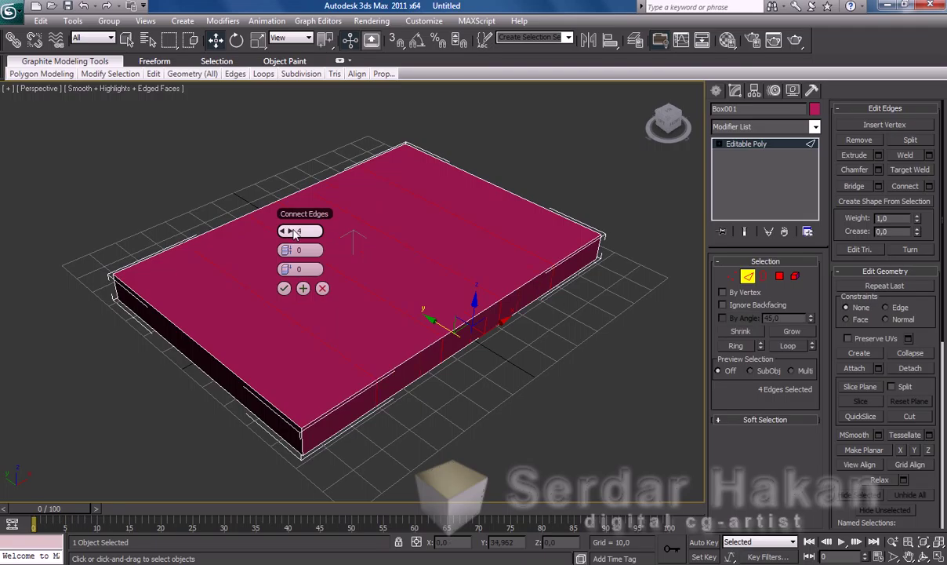
double_click(305, 231)
type("1")
key("Return")
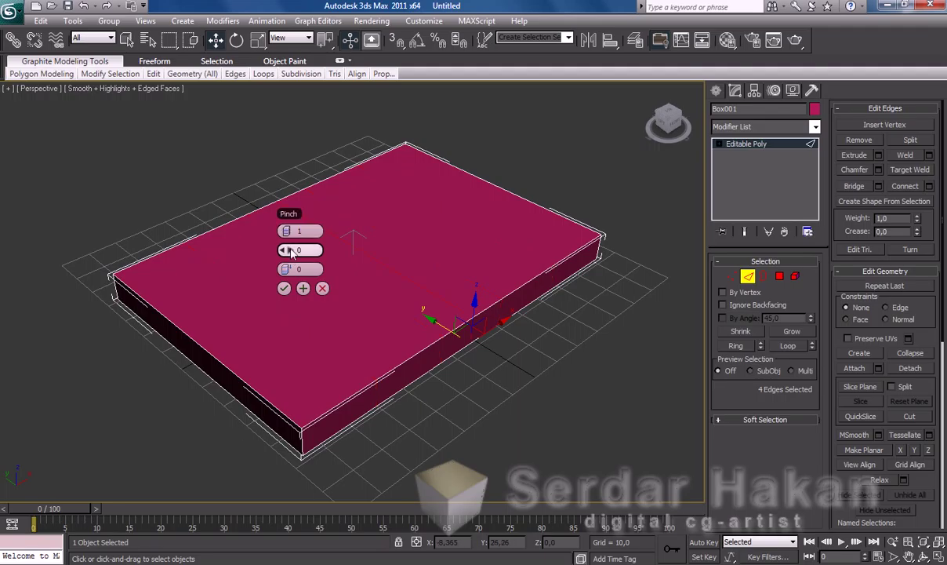
- Set Connect Edges pinch to 0 and begin sliding the new edge to about 23
left_click_drag(291, 251, 541, 241)
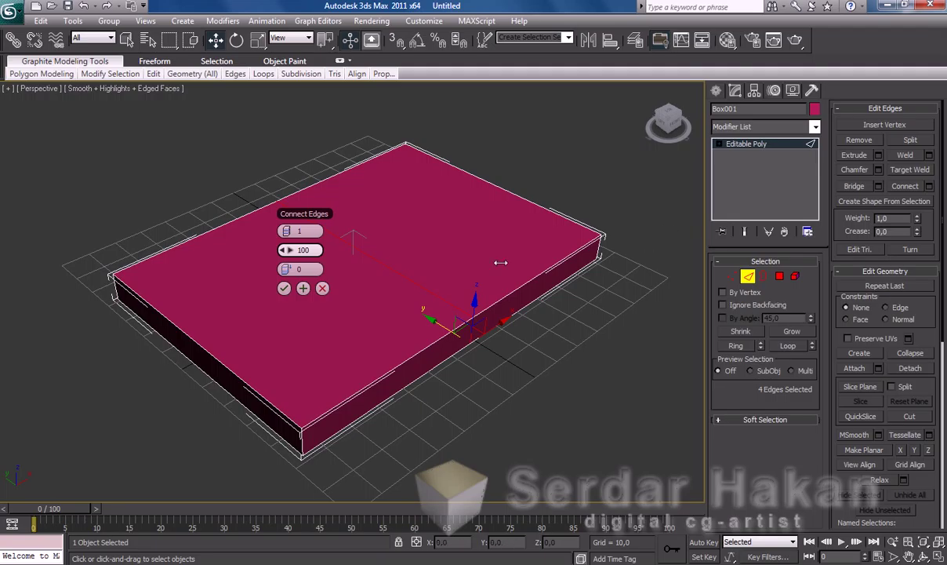
left_click_drag(291, 250, 267, 251)
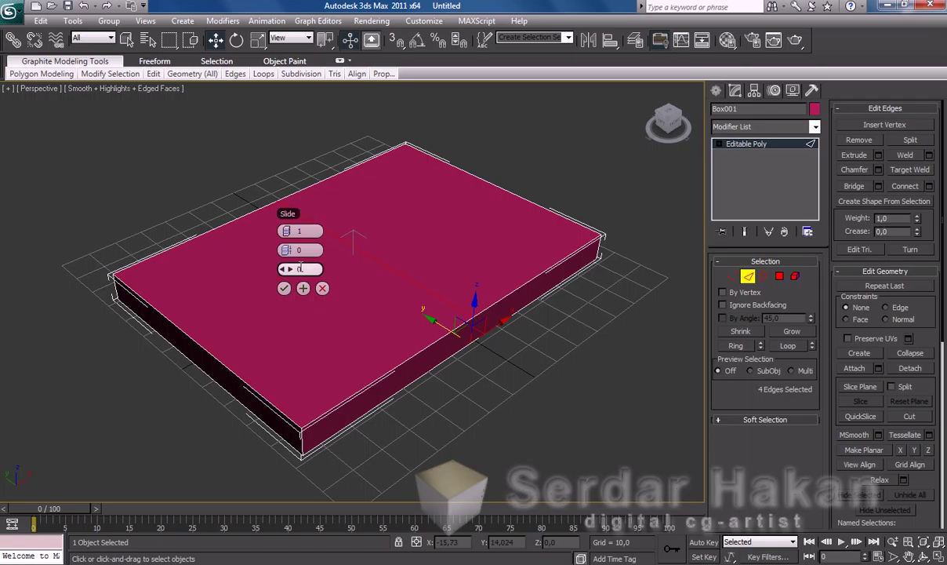
mouse_move(290, 270)
left_mouse_down()
mouse_move(355, 270)
mouse_move(213, 294)
mouse_move(329, 292)
mouse_move(321, 301)
left_mouse_up()
- Adjust the Connect Edges slide to 51 and commit the new edge
left_click_drag(321, 300, 284, 270)
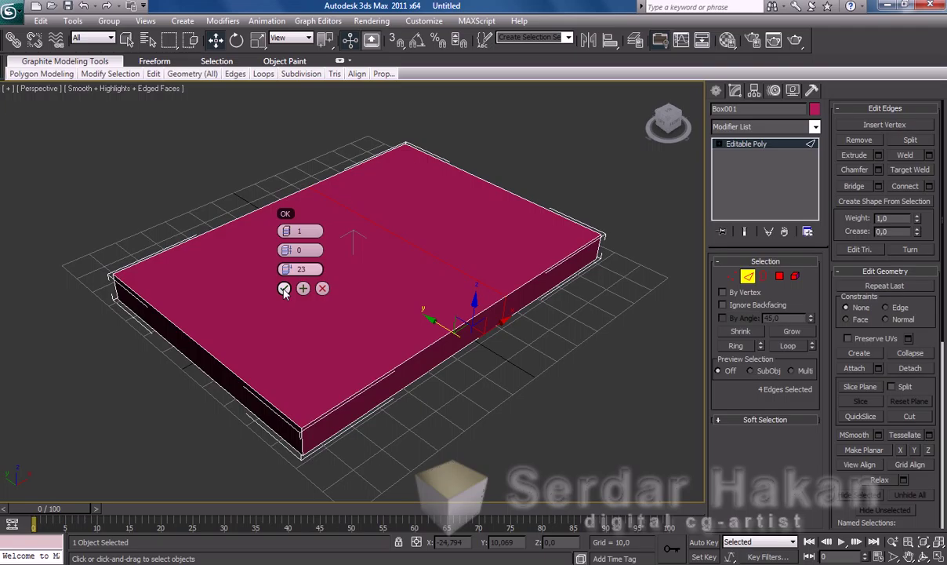
mouse_move(295, 269)
left_mouse_down()
mouse_move(423, 275)
mouse_move(370, 288)
left_mouse_up()
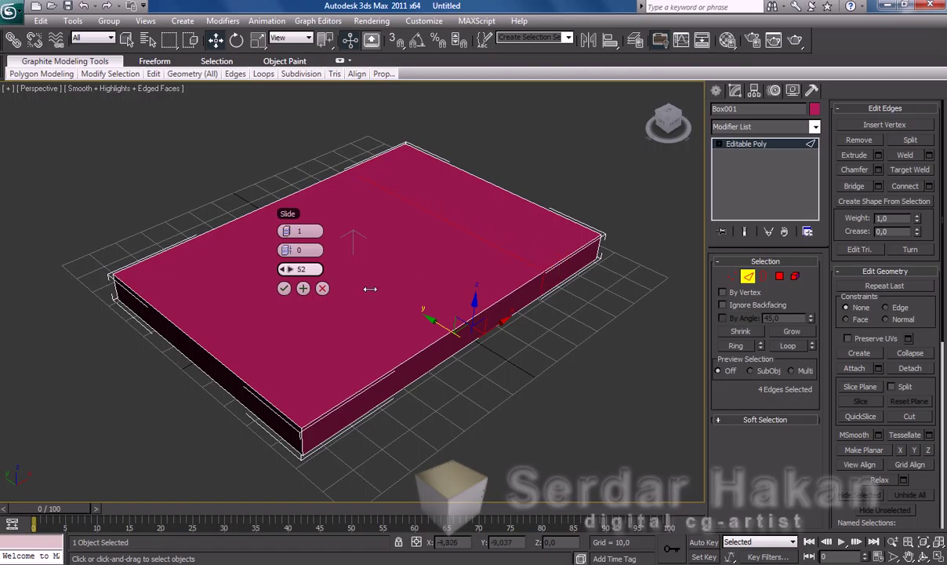
left_click_drag(370, 288, 346, 273)
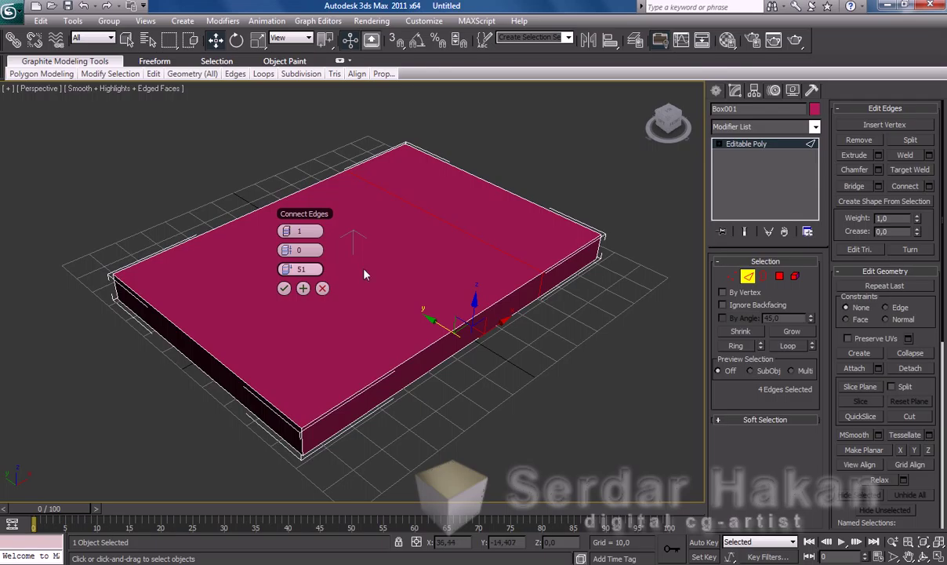
left_click(285, 289)
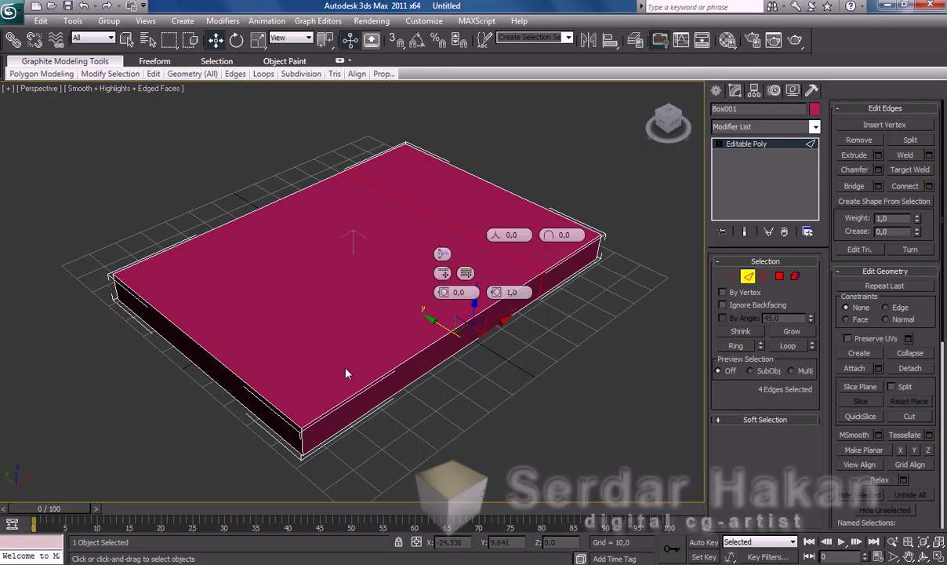
- Deselect the edges, switch to Polygon level and select the larger top polygon
left_click(616, 390)
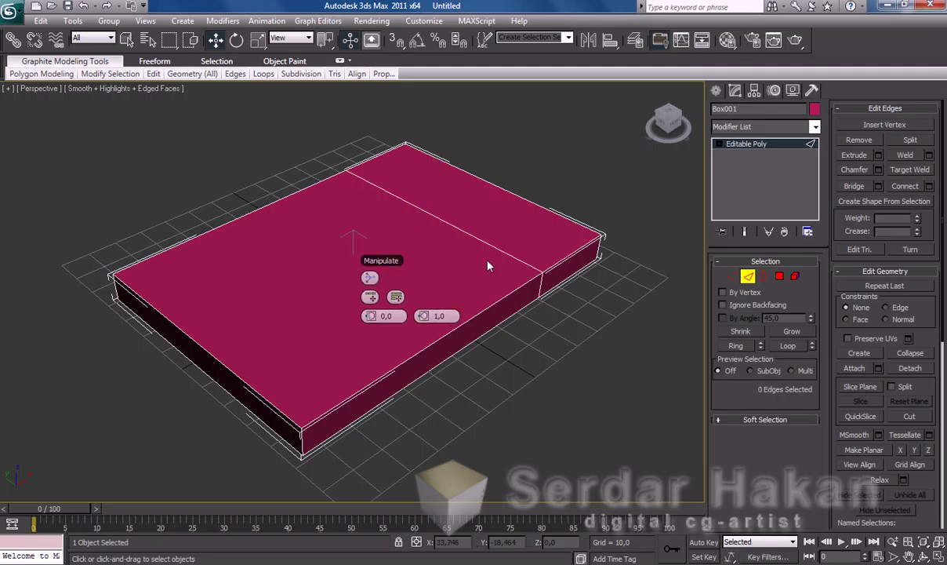
left_click(779, 276)
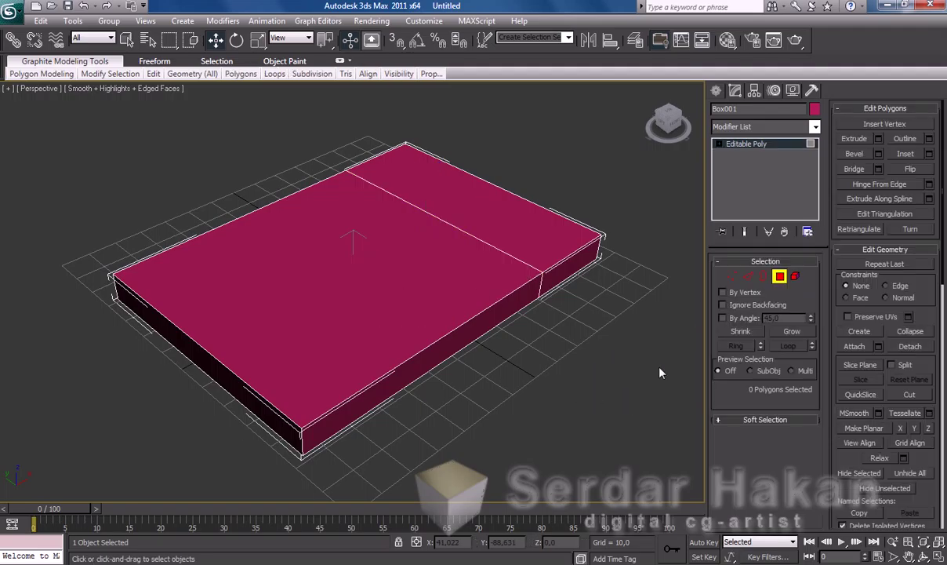
left_click(343, 301)
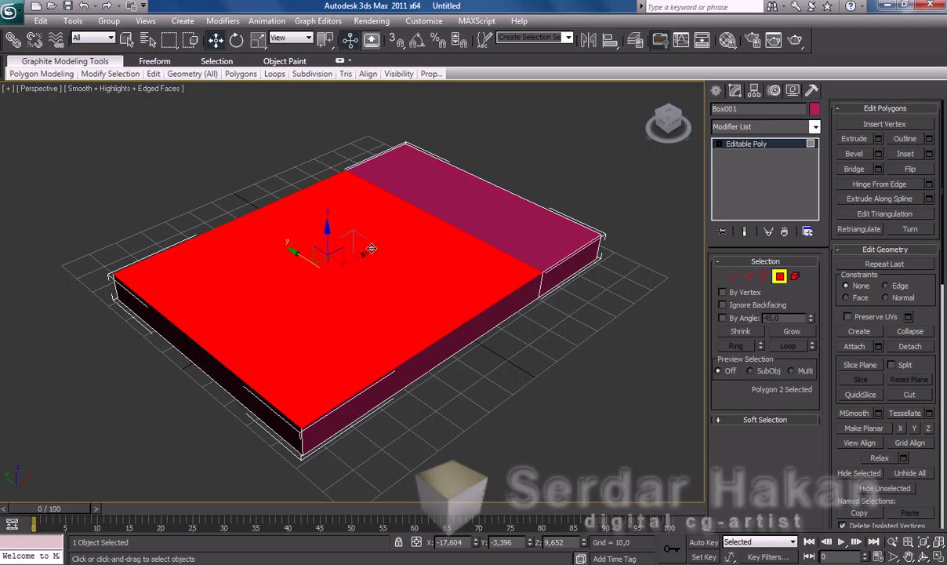
left_click(931, 156)
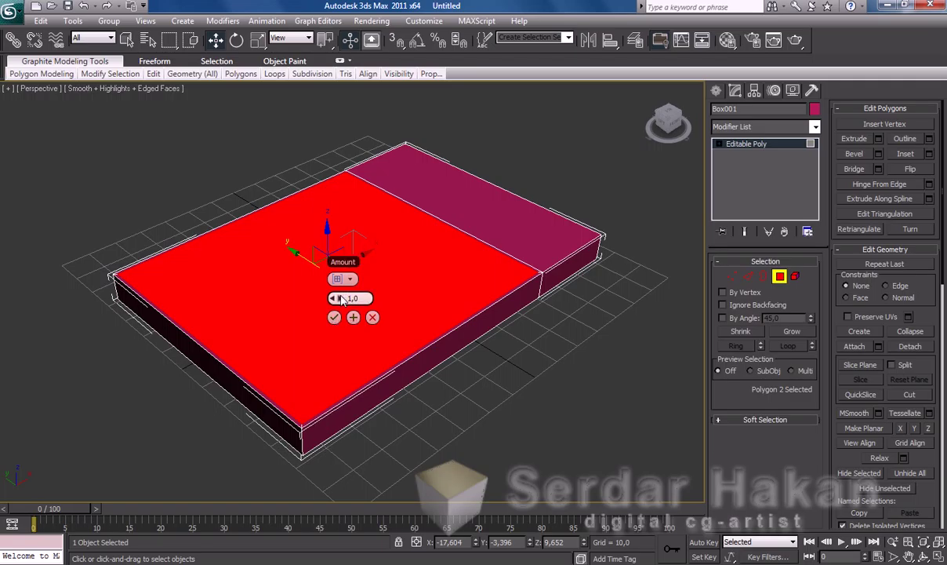
- Inset the larger top polygon by about 7.361 units, leaving a framed inner polygon
left_click_drag(343, 300, 369, 302)
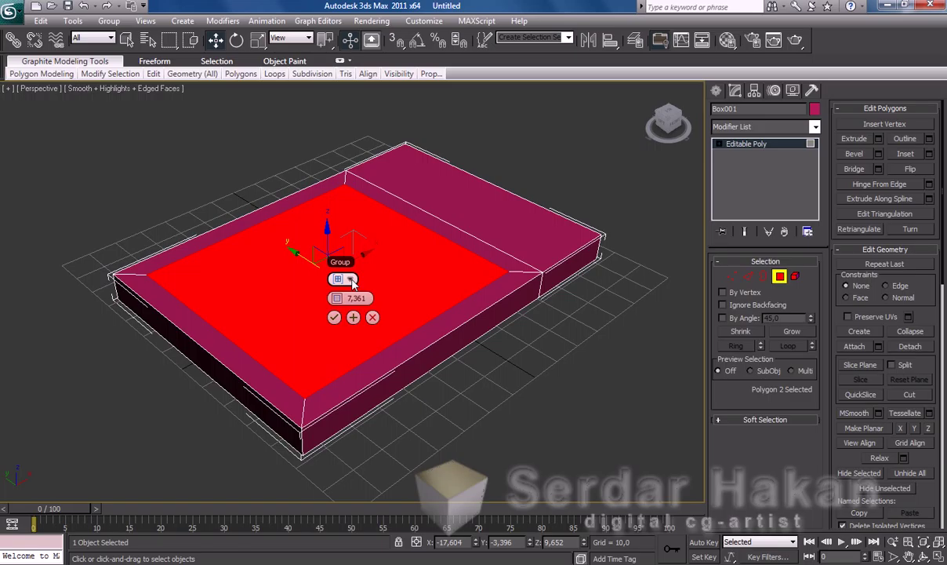
left_click(351, 280)
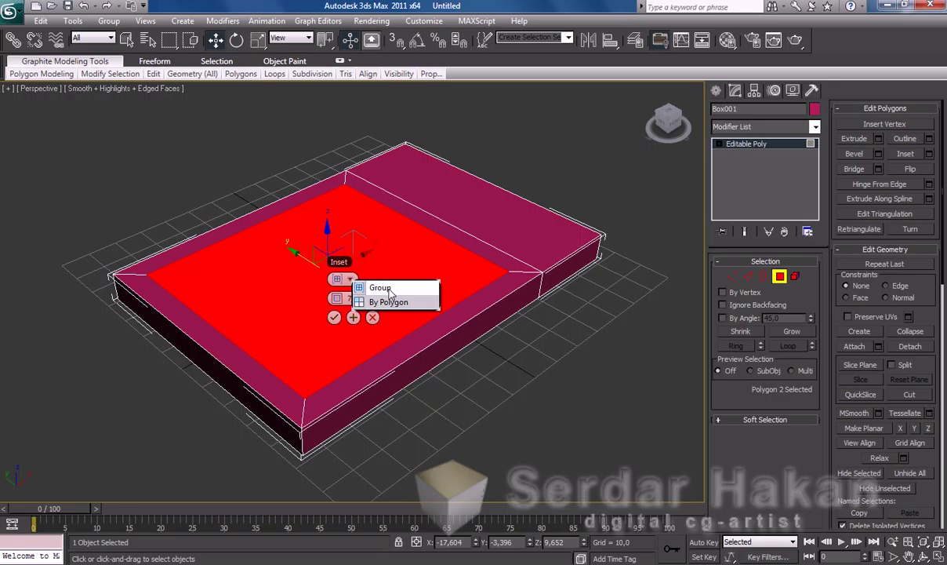
left_click(334, 317)
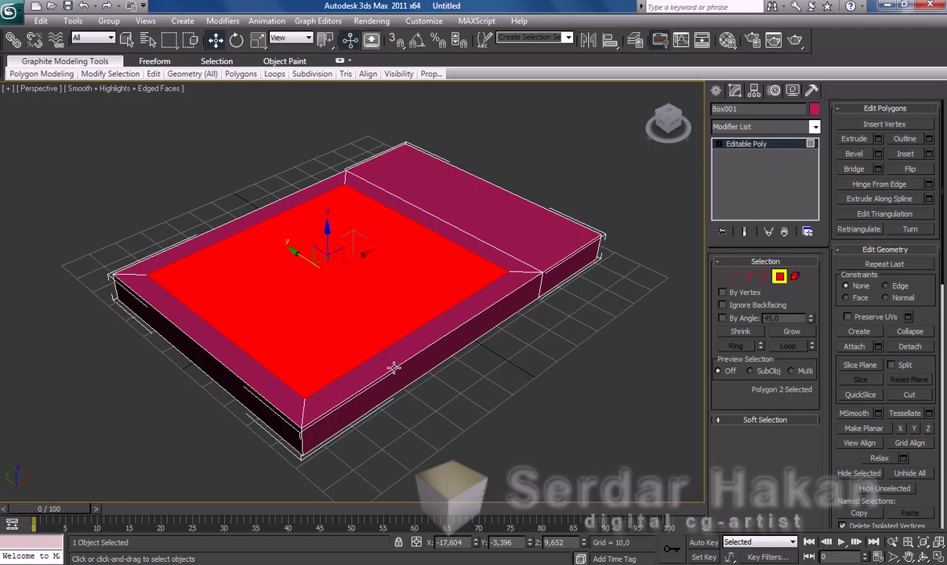
middle_click_drag(396, 361, 396, 341, "alt")
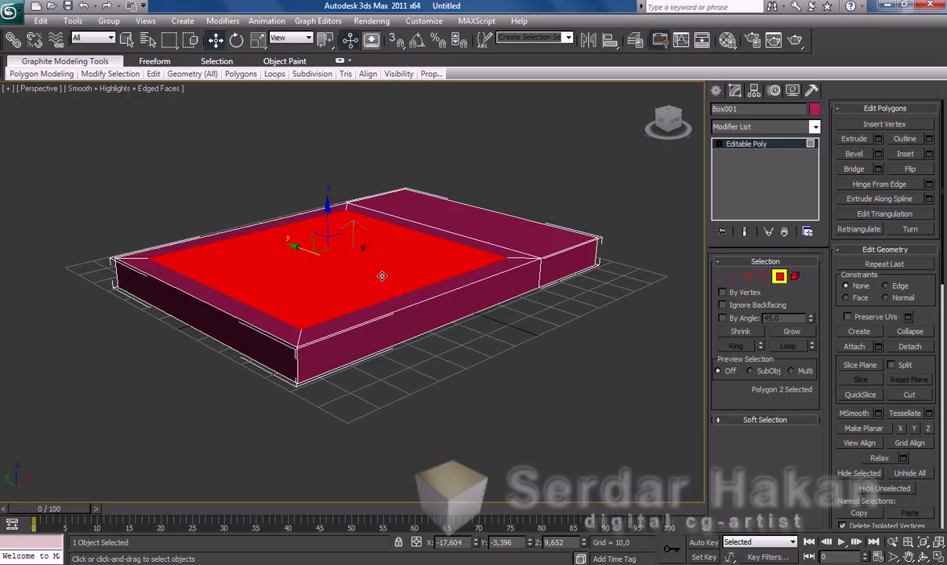
- Extrude the inner top polygon as a Group with height about -9.082
left_click(878, 138)
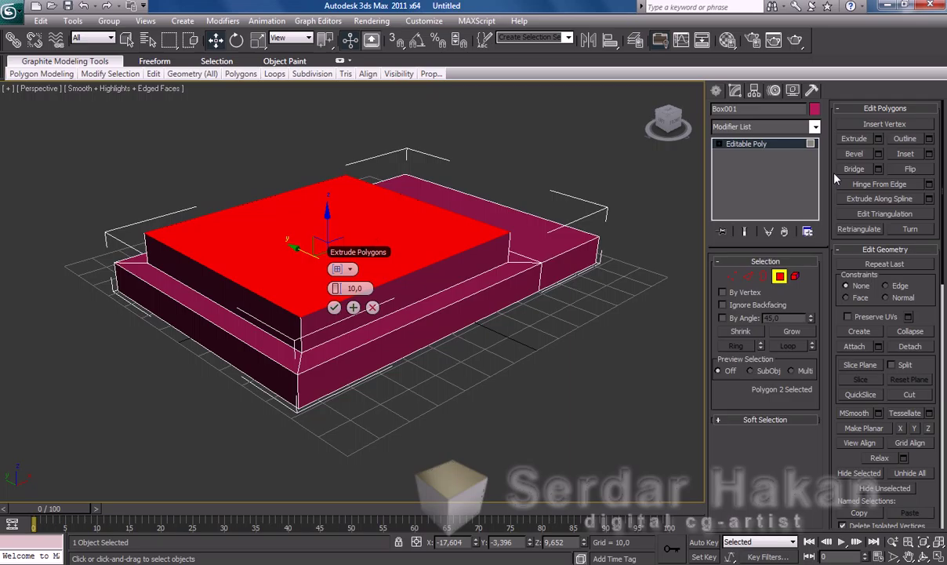
left_click(354, 274)
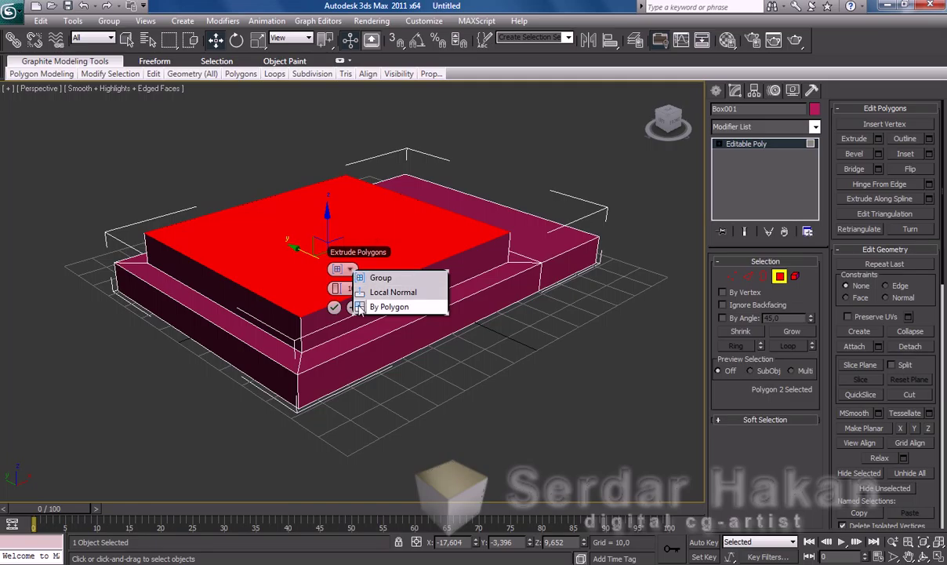
left_click(323, 289)
left_click_drag(324, 289, 268, 299)
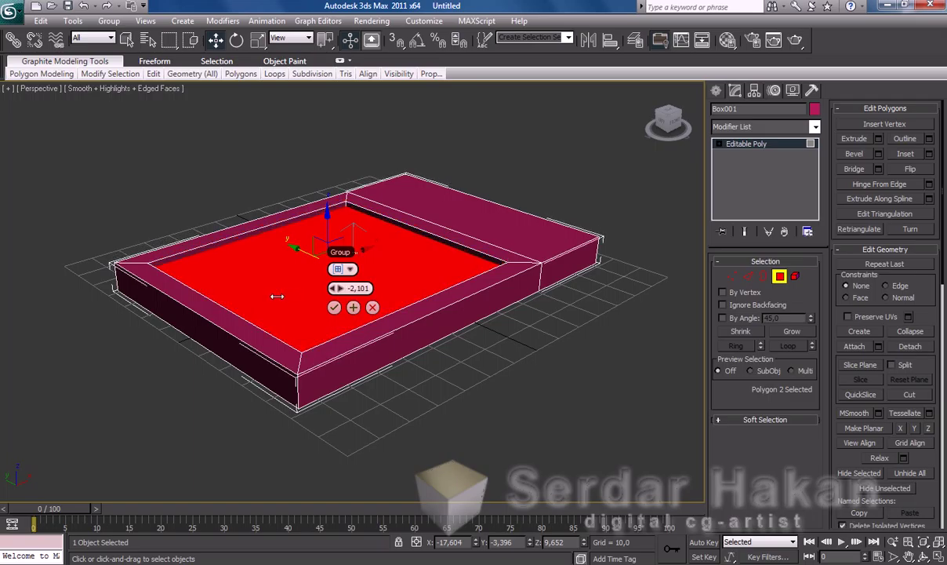
left_click_drag(268, 298, 250, 307)
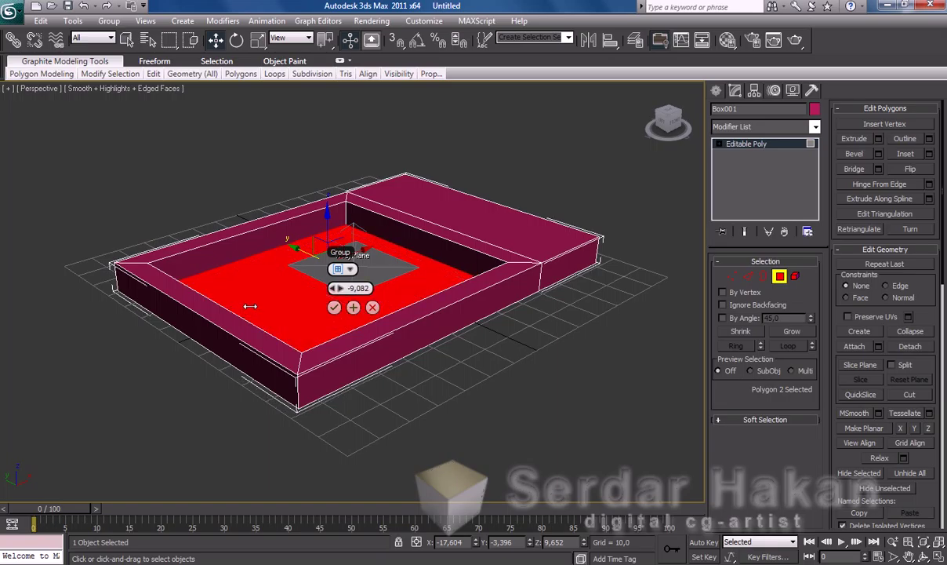
left_click(335, 308)
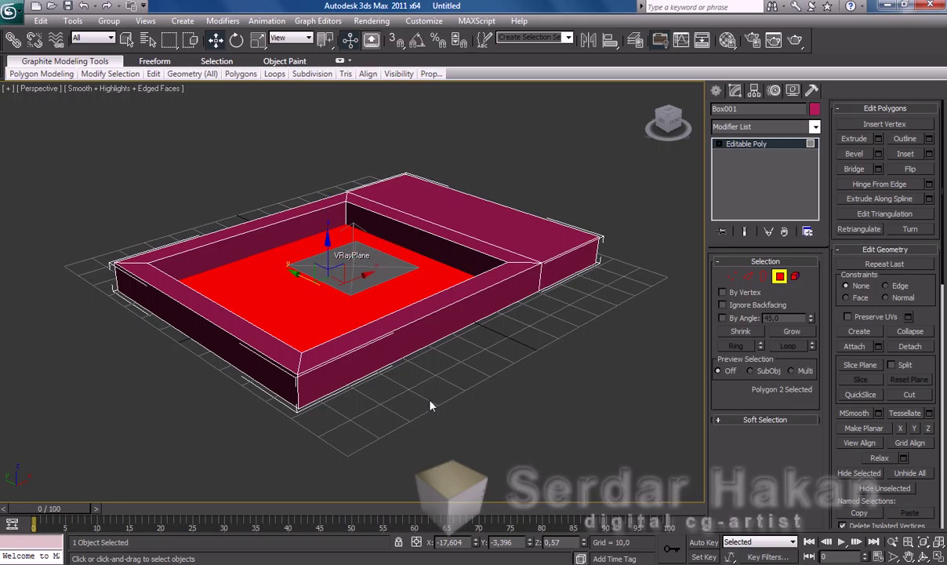